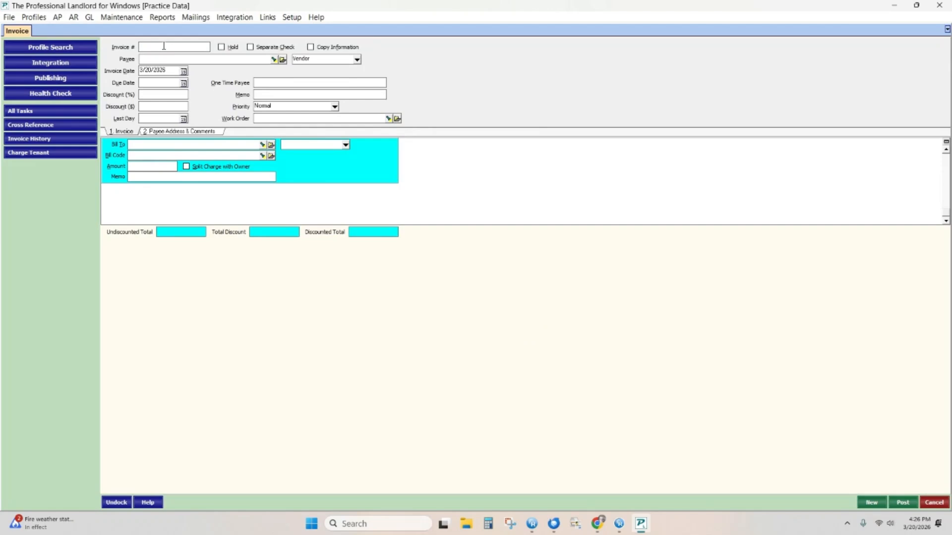
Step: Fill invoice number MARCH 20, 2026, keep the Vendor payee type, and look up the repair vendor
double_click(167, 47)
click(357, 59)
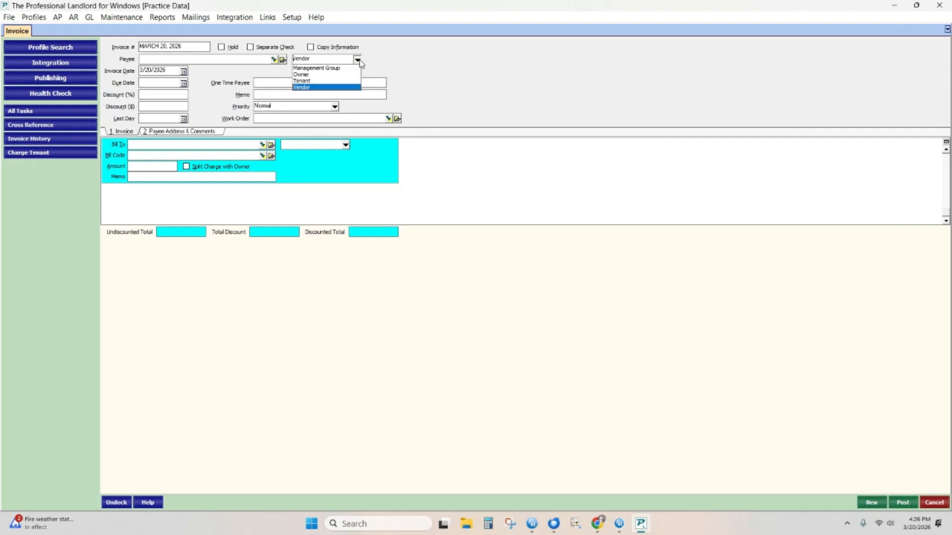
click(312, 87)
click(202, 61)
click(274, 60)
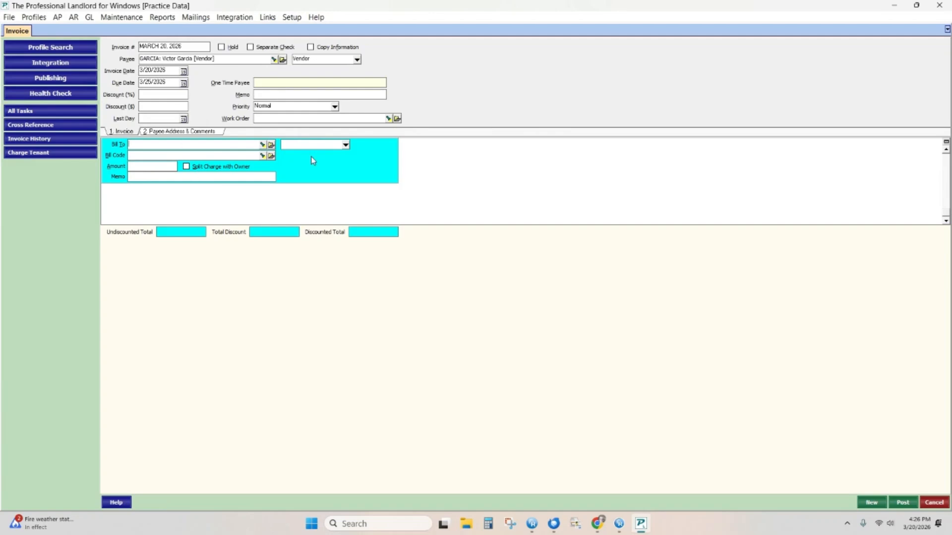
Step: Bill the invoice line to a current tenant with the GEN REPAIR General Repairs bill code
click(347, 145)
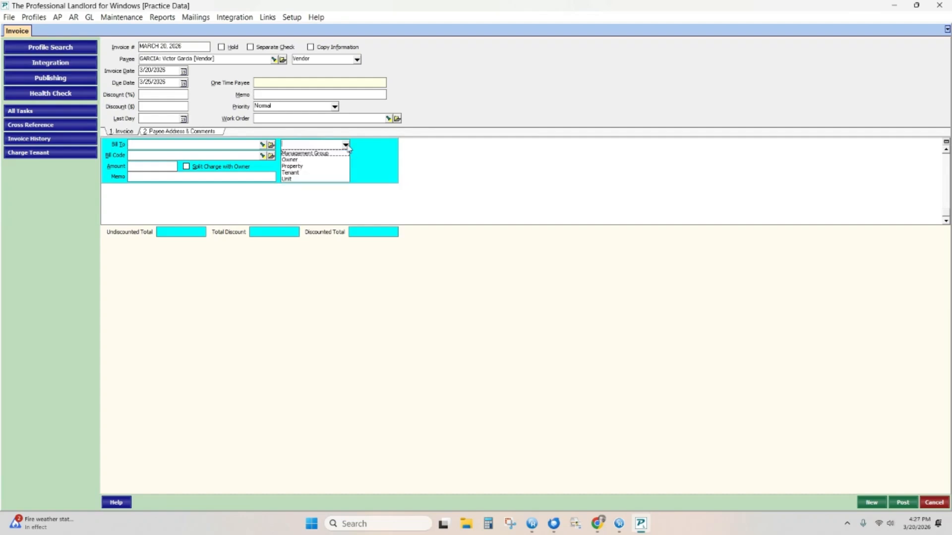
click(293, 172)
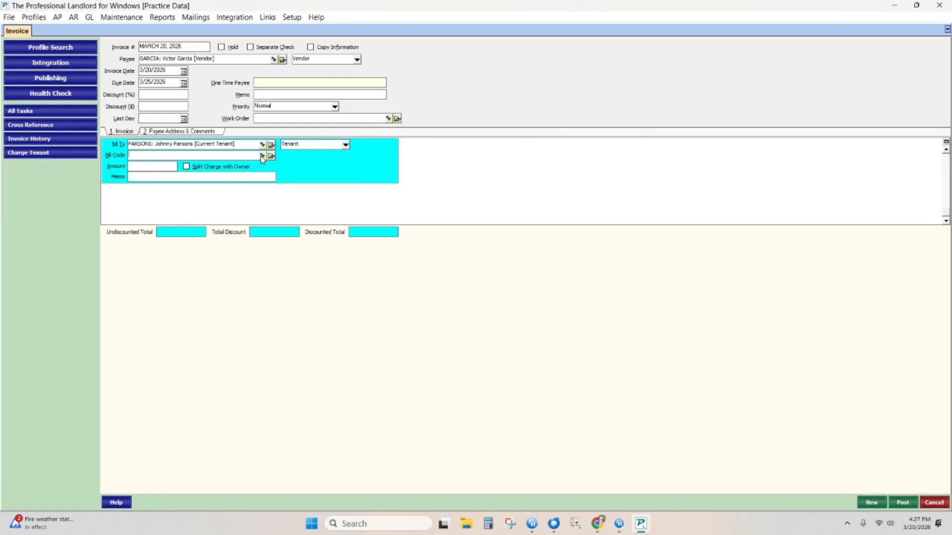
click(263, 157)
double_click(408, 297)
Step: Enter a $250.00 amount and commit the repair line to the invoice
click(146, 168)
text(250)
click(184, 177)
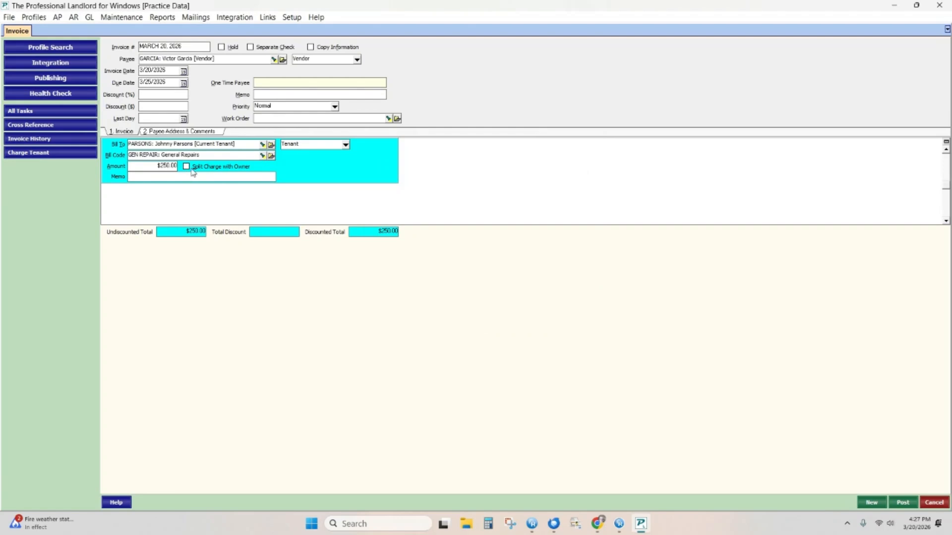
click(147, 200)
click(148, 205)
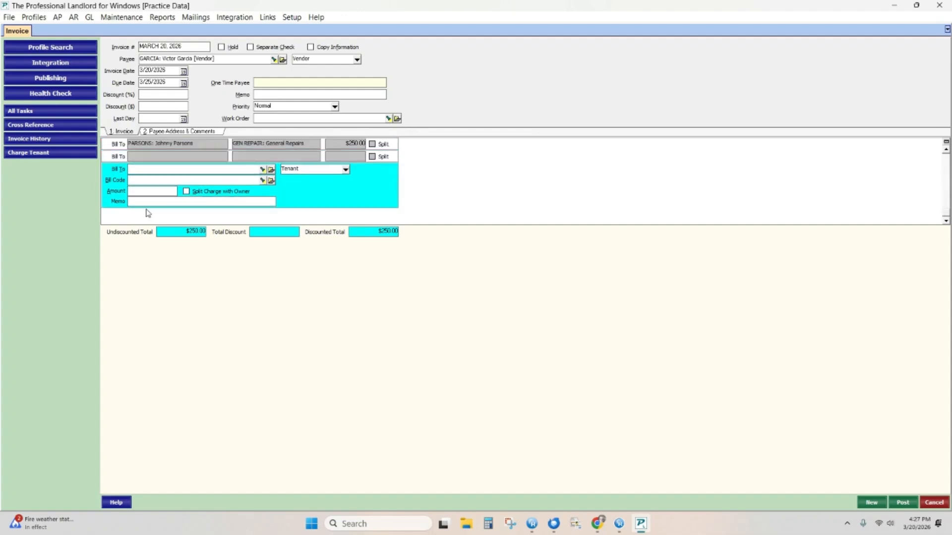
Step: Move into the Discount (%) field, leaving the invoice with no discount
click(164, 94)
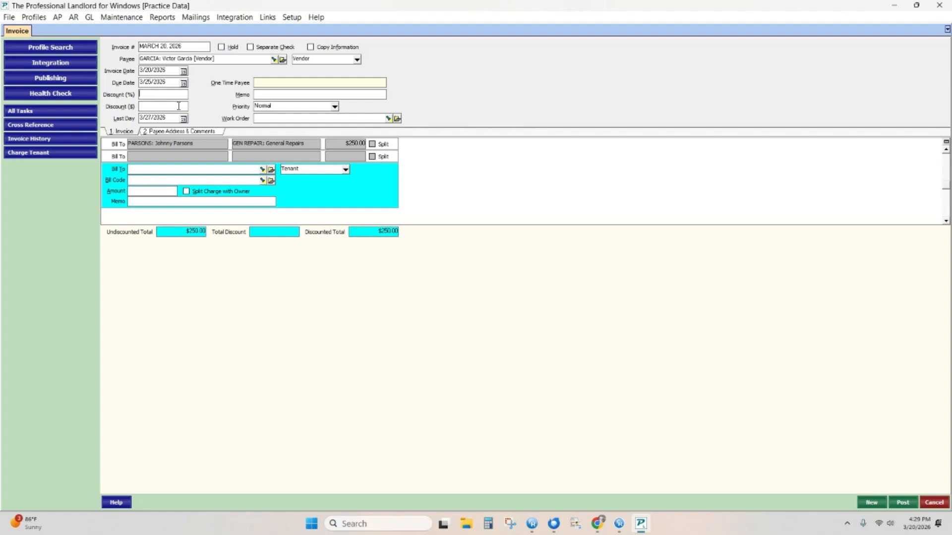
click(371, 118)
click(389, 119)
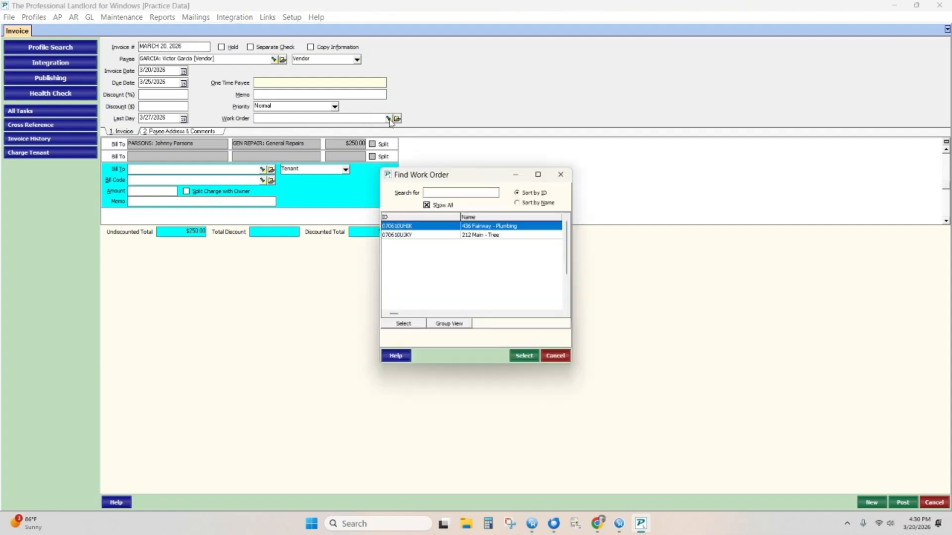
double_click(431, 226)
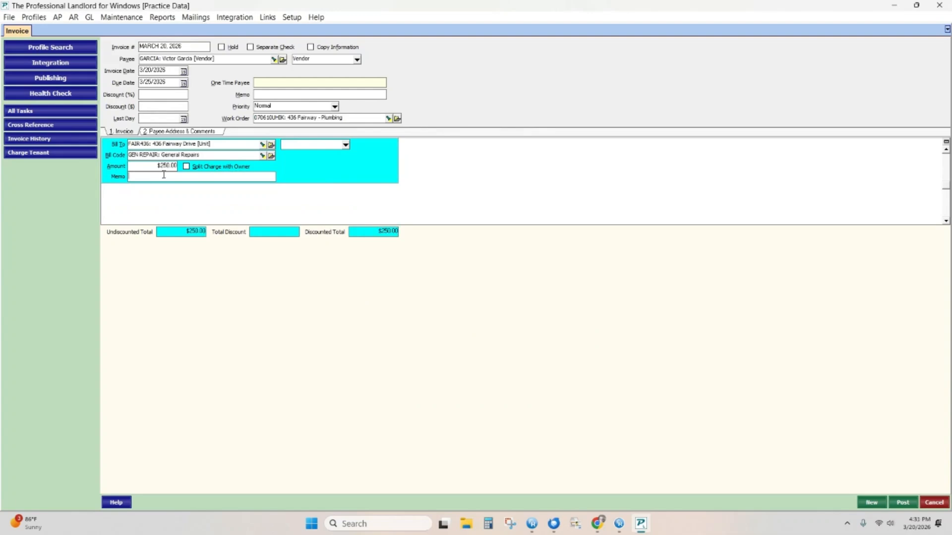
Step: Rebill the $250 repair line to a past tenant and tick Split Charge with Owner
click(346, 145)
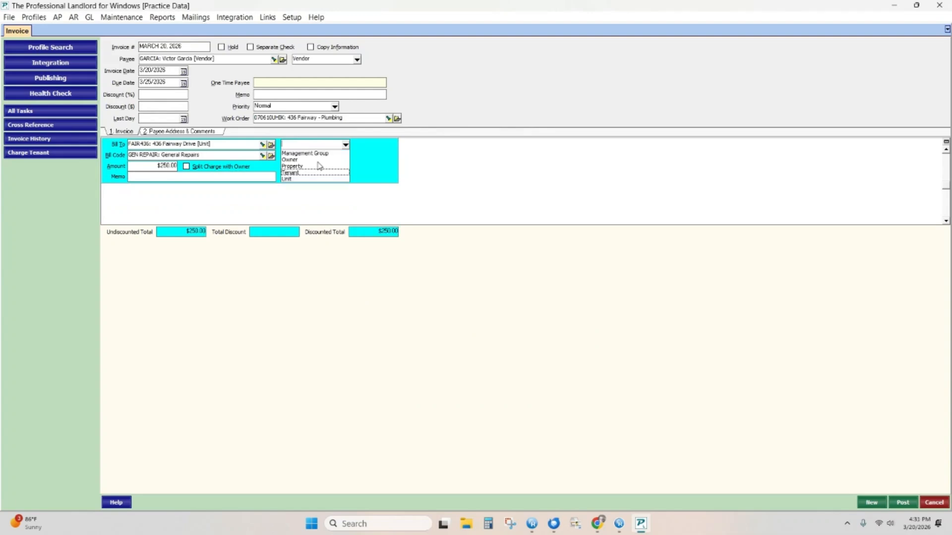
click(309, 173)
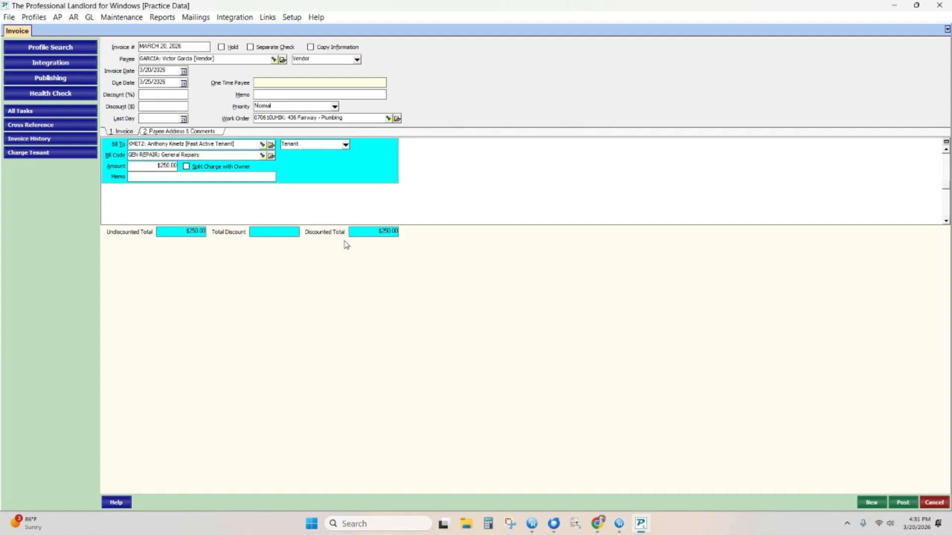
click(187, 167)
click(271, 156)
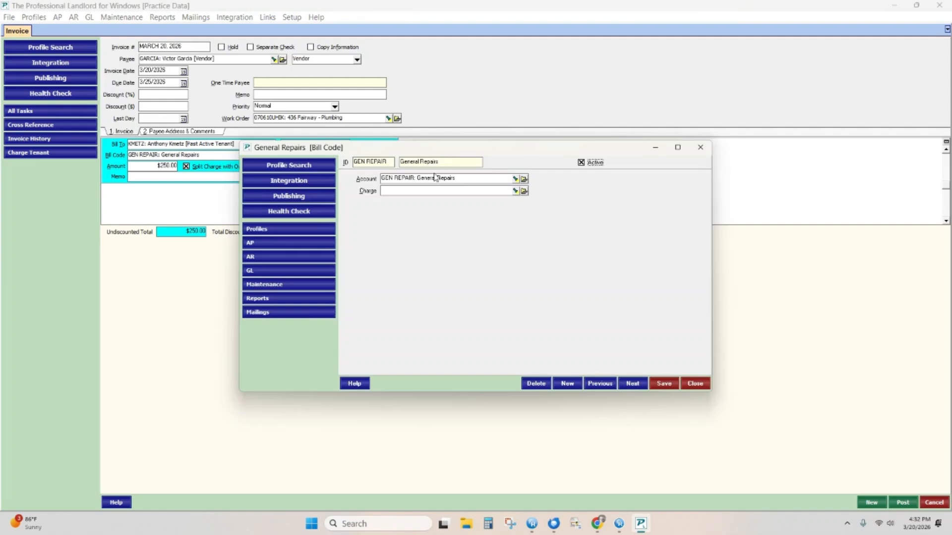
Step: Try entering a matching charge for the bill code, clearing the wrong auto-filled entries
click(432, 190)
text(gen)
key(BackSpace)
key(BackSpace)
key(BackSpace)
text(gen)
key(BackSpace)
key(BackSpace)
key(BackSpace)
text(rep)
key(Delete)
Step: Create the GEN REPAIR charge, save it, and save the bill code's charge link
click(523, 192)
text(GEN RE)
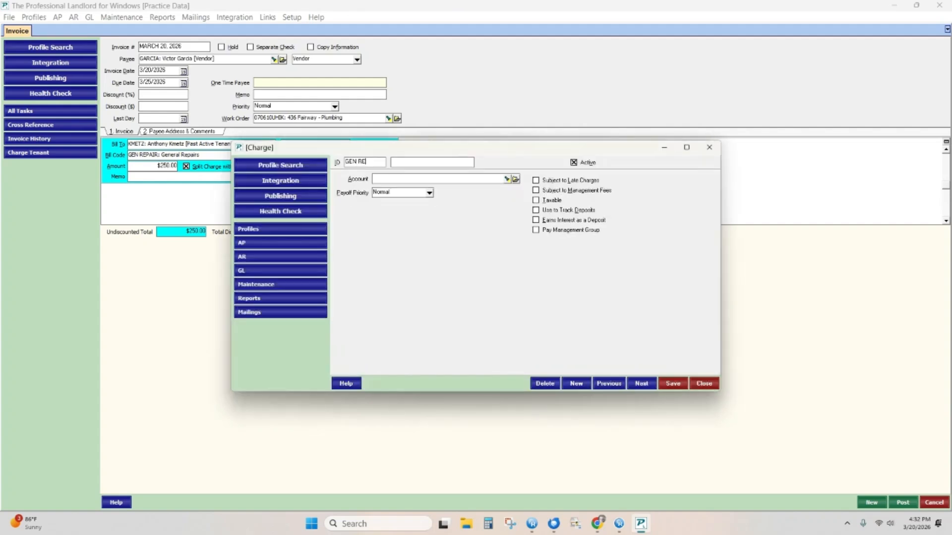
text(PAIR)
key(Tab)
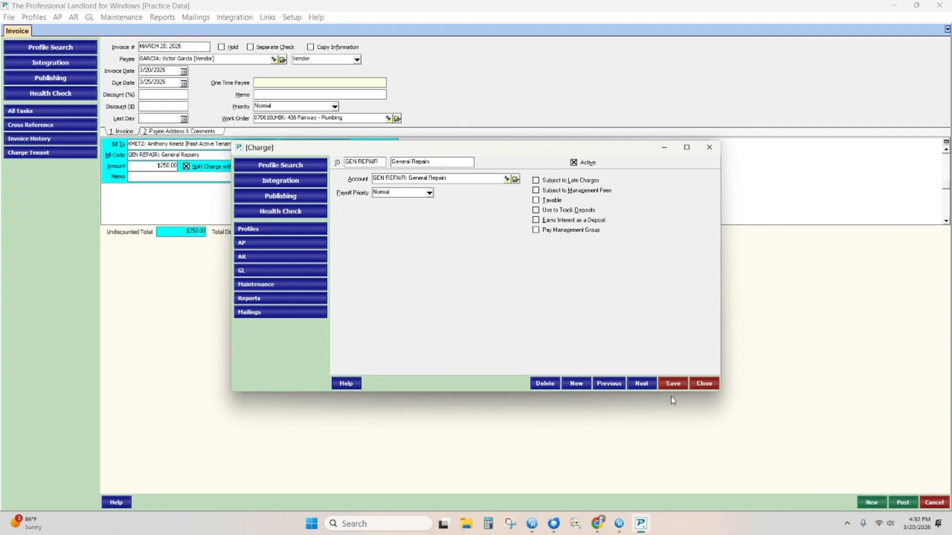
click(673, 383)
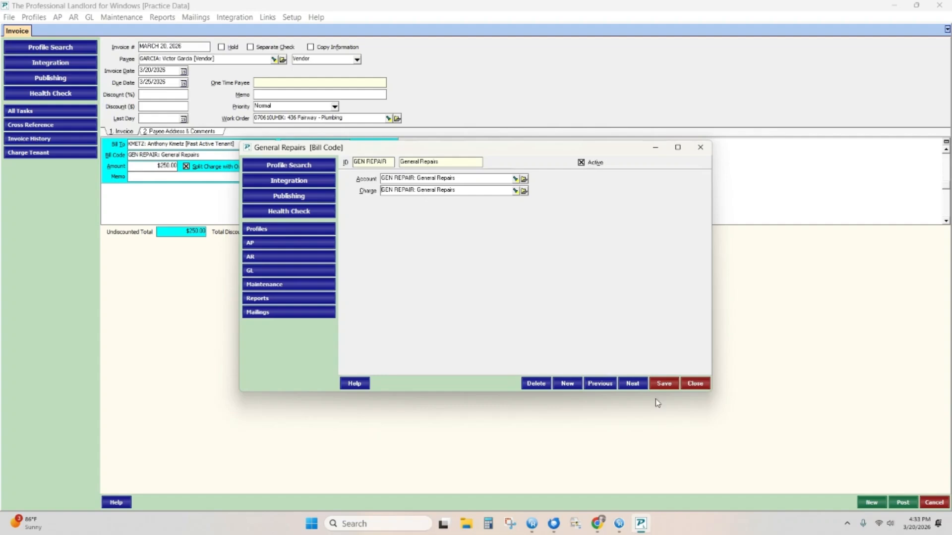
click(659, 385)
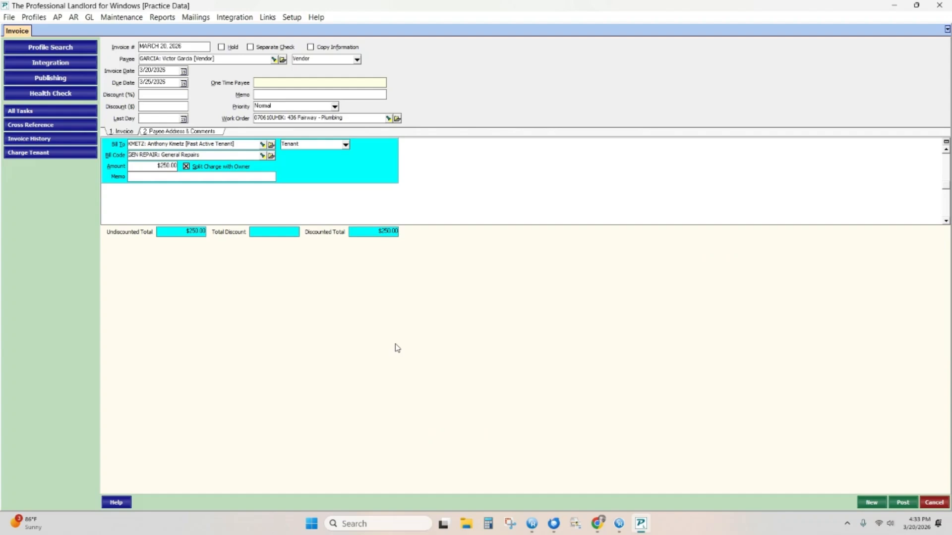
Step: Remove the vendor payee and enter a one-time payee's name instead
click(239, 61)
key(Delete)
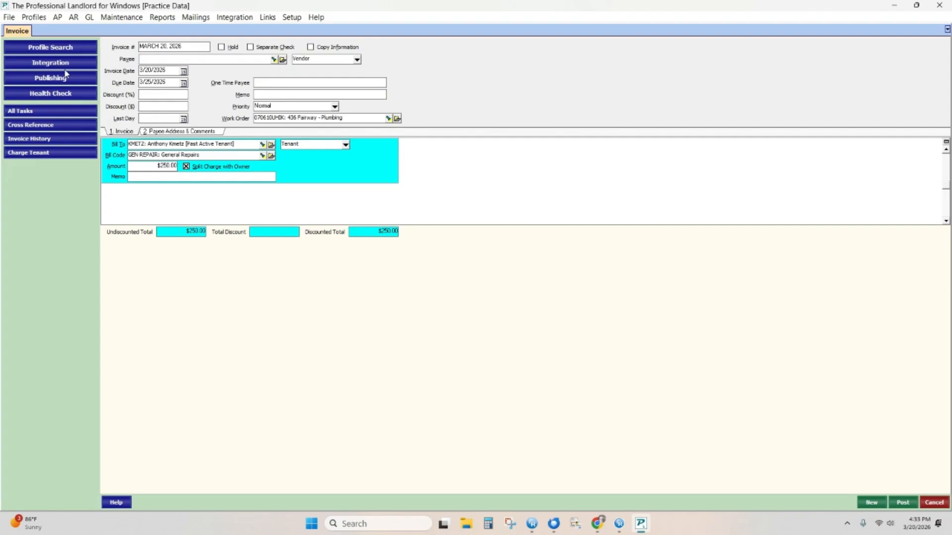
click(319, 83)
Step: Enter the one-time payee's street address on the Payee Address & Comments tab and pick the Fairfax ZIP
click(184, 132)
click(155, 67)
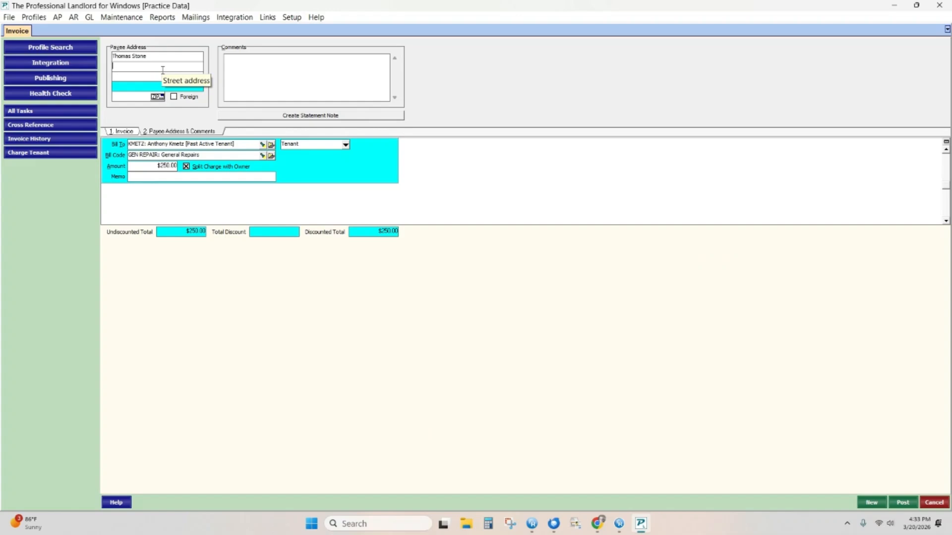
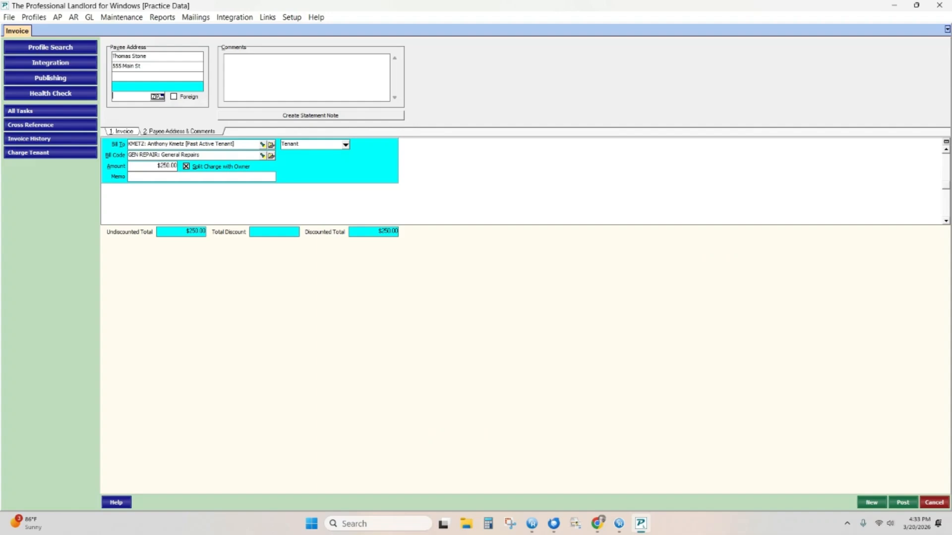
key(Tab)
click(435, 269)
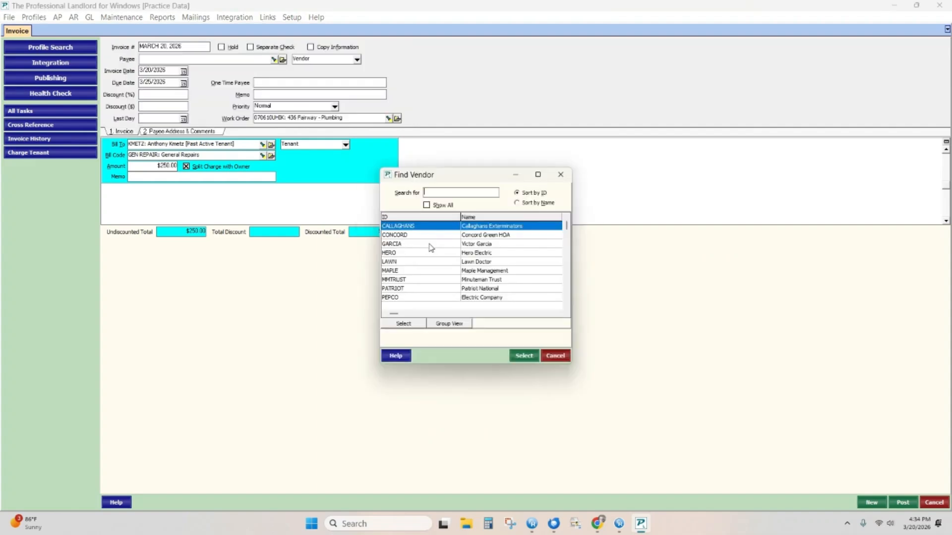
Step: Restore the repair vendor as payee from Find Vendor, check its address, and post the invoice
click(429, 246)
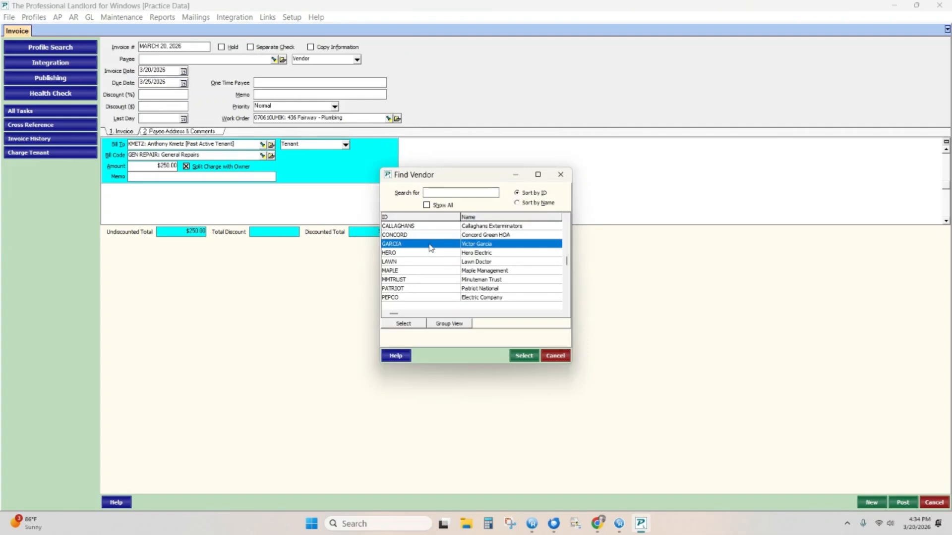
double_click(431, 245)
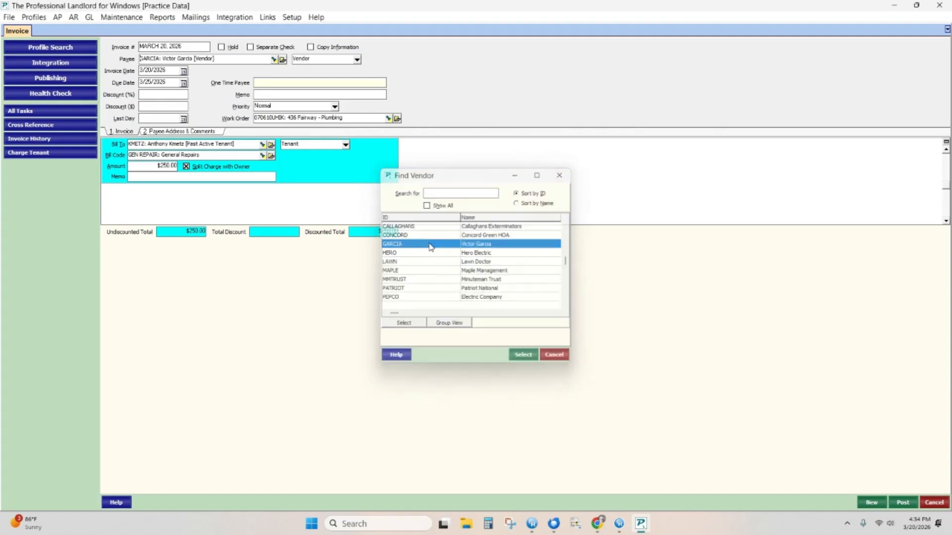
click(157, 131)
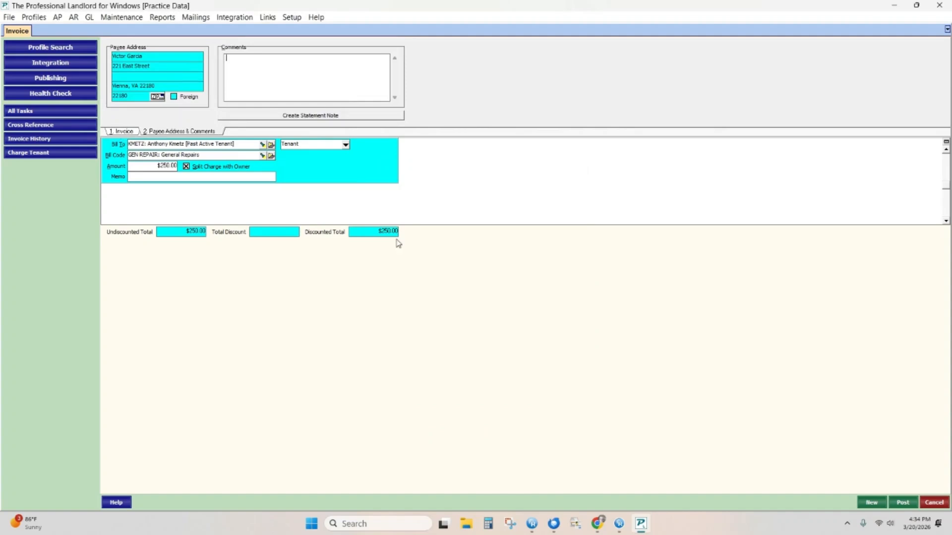
click(122, 132)
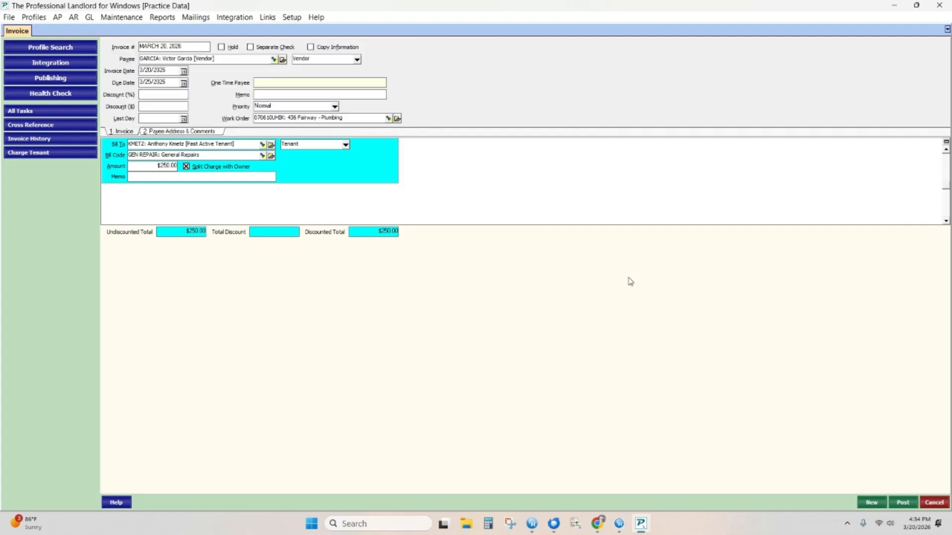
click(902, 503)
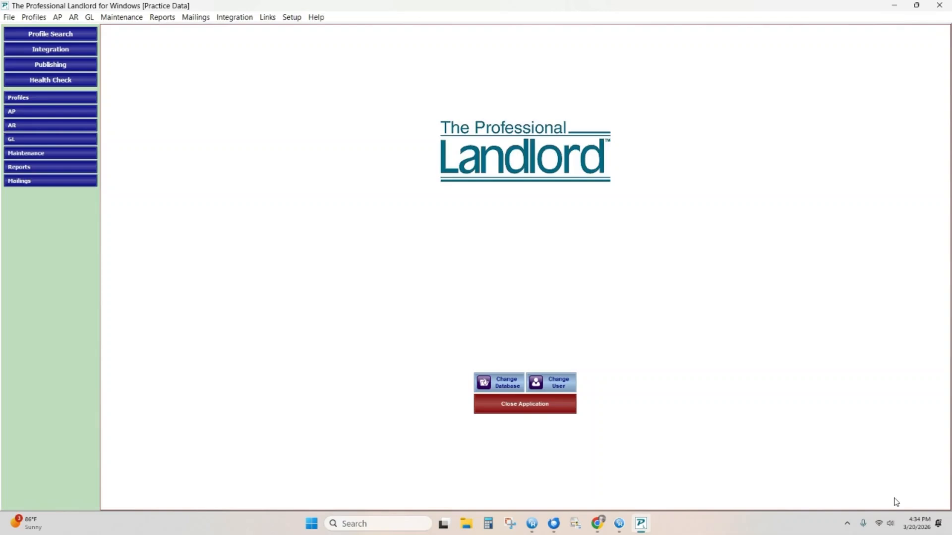